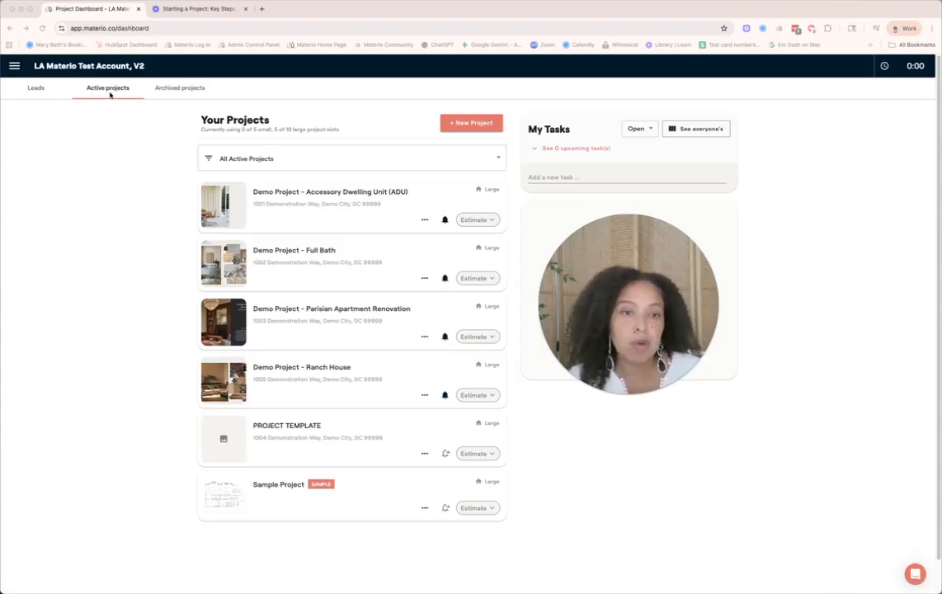
Start a new lead from the Leads board and enter the project scope 'Primary Bed + Bath Renovation'
{"action": "left_click", "coordinate": [38, 89]}
{"action": "left_click_drag", "start_coordinate": [597, 279], "coordinate": [653, 447]}
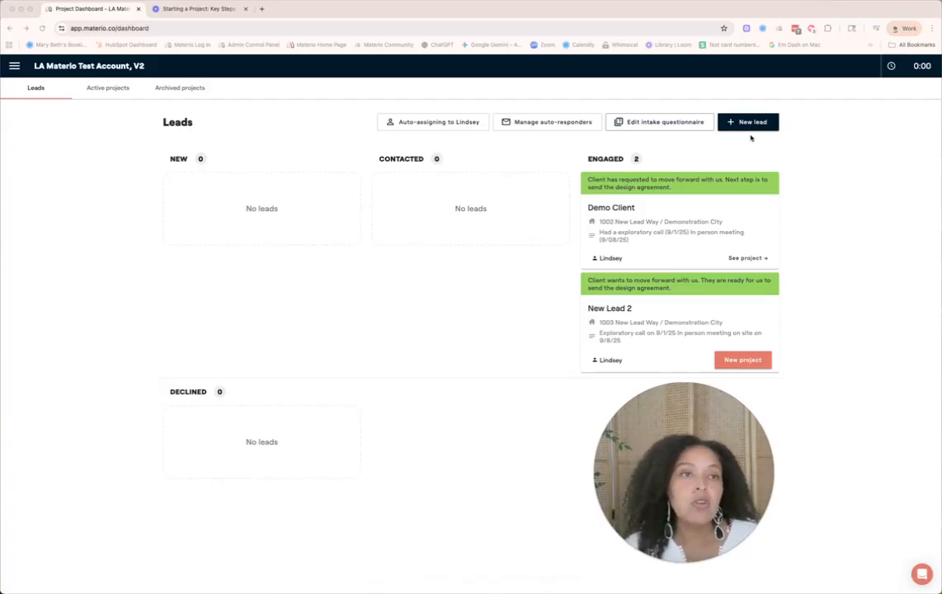
{"action": "left_click", "coordinate": [752, 123]}
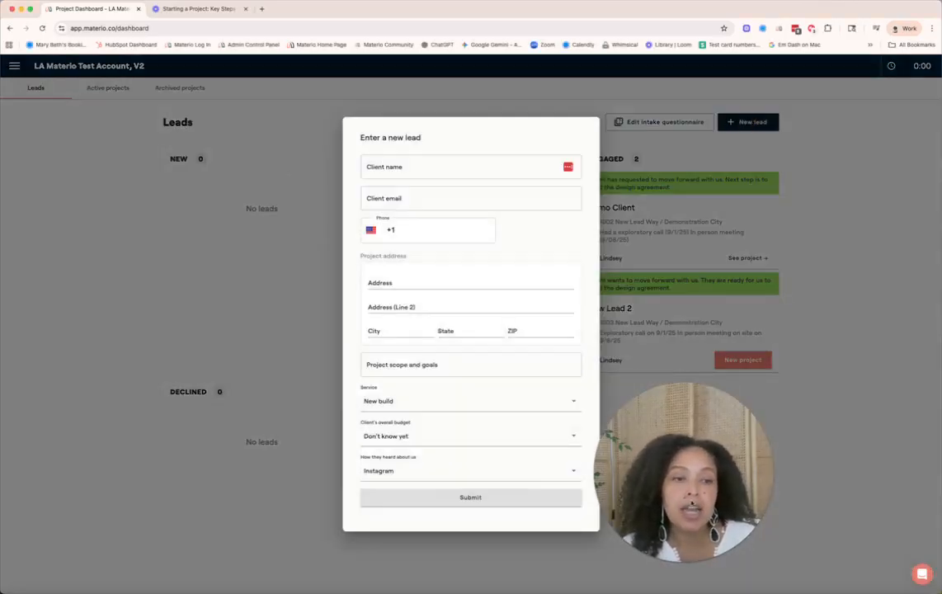
{"action": "left_click_drag", "start_coordinate": [695, 504], "coordinate": [762, 460]}
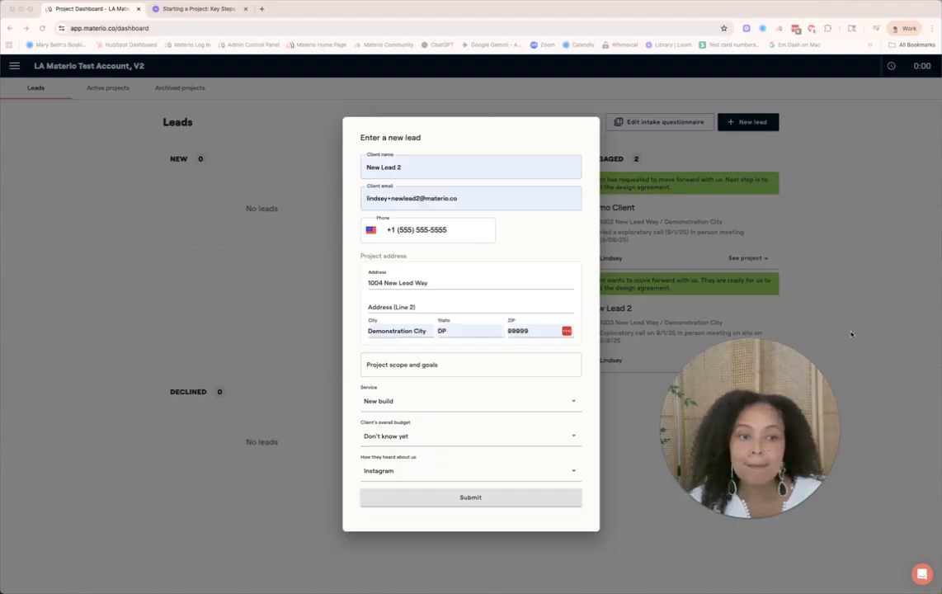
{"action": "left_click", "coordinate": [465, 364]}
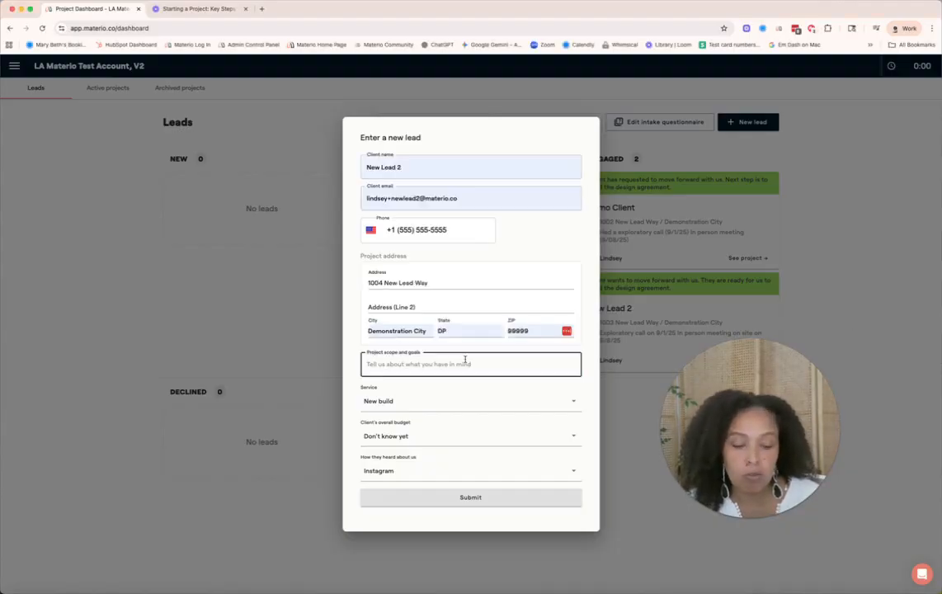
{"action": "type", "text": "Primary"}
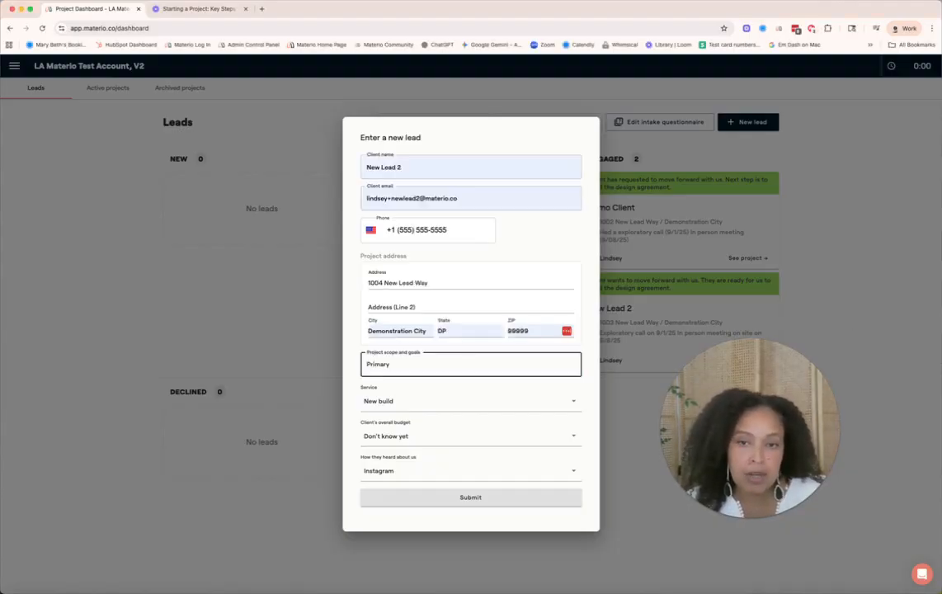
{"action": "type", "text": " B"}
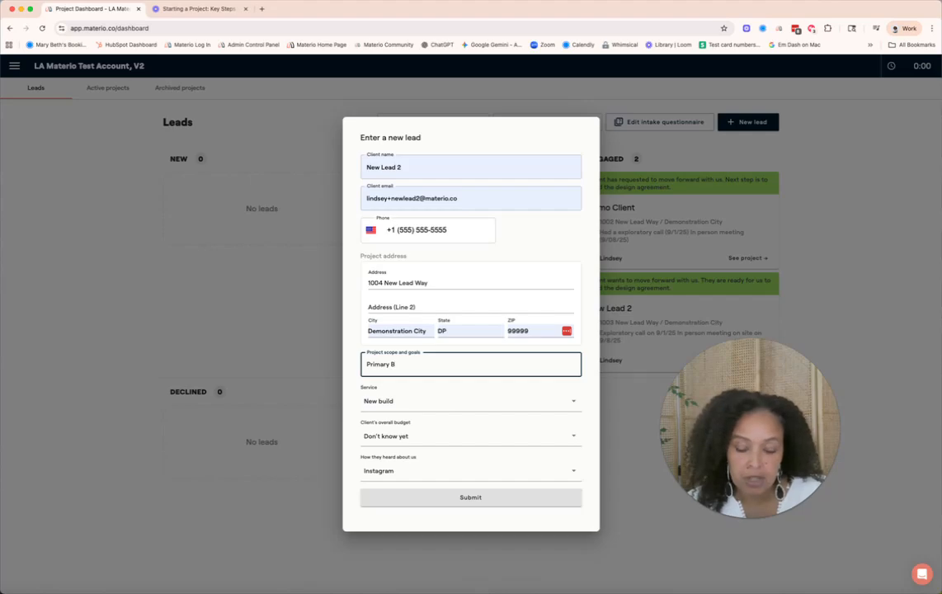
{"action": "type", "text": "ed + Bath"}
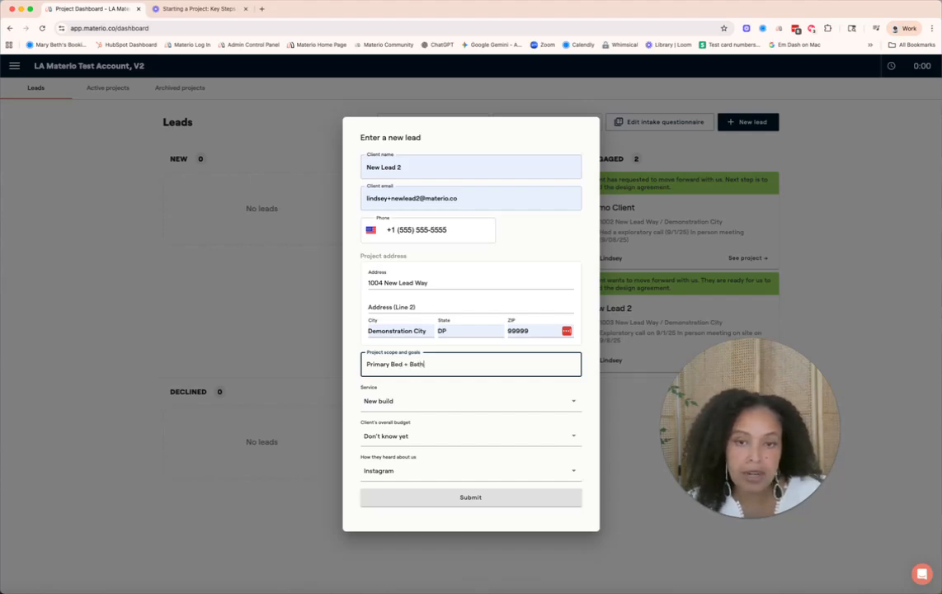
{"action": "type", "text": " Renovation"}
Set the lead's service to Partial remodel, keep budget as Don't know yet, set source to Referral, and submit the lead
{"action": "left_click", "coordinate": [557, 401]}
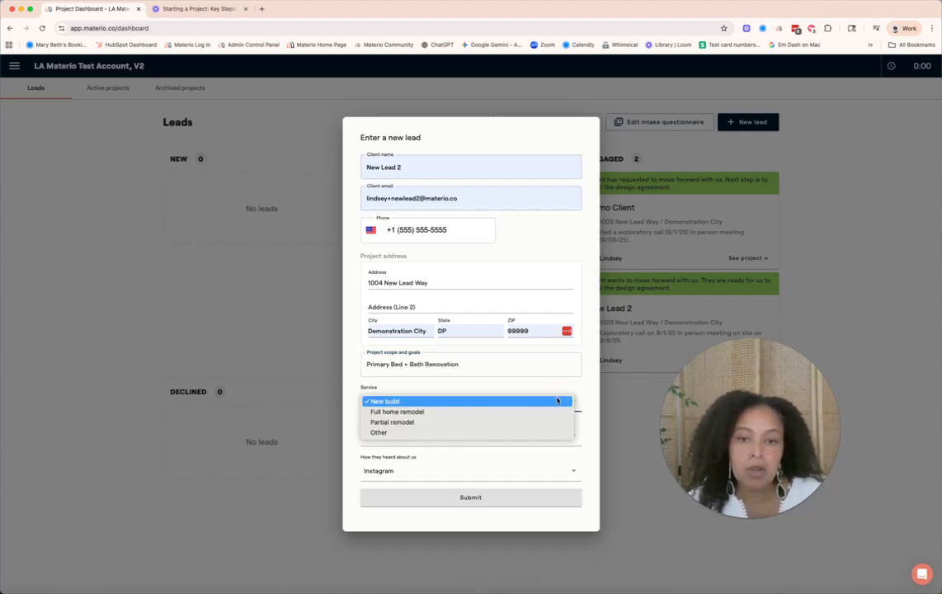
{"action": "left_click", "coordinate": [522, 422]}
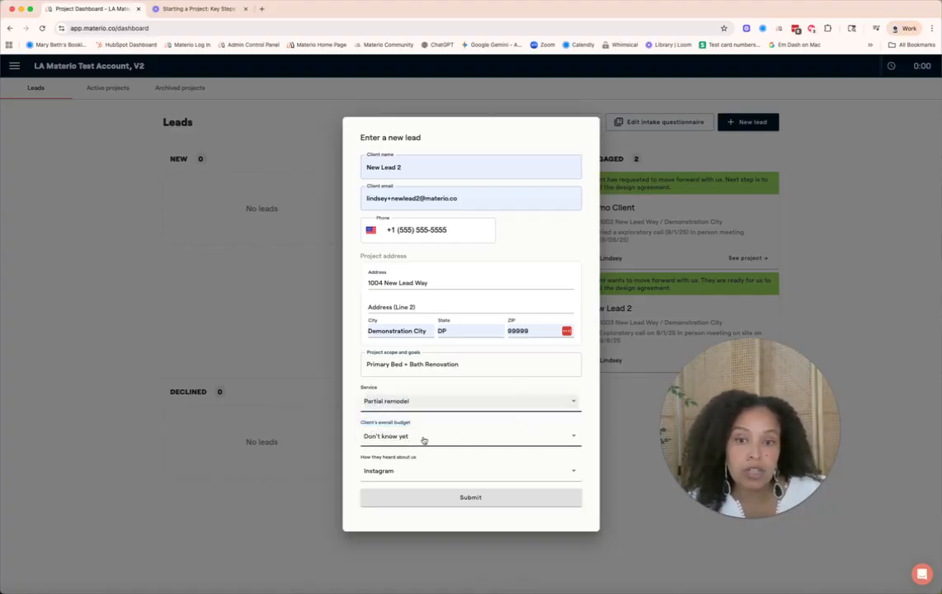
{"action": "left_click", "coordinate": [573, 436]}
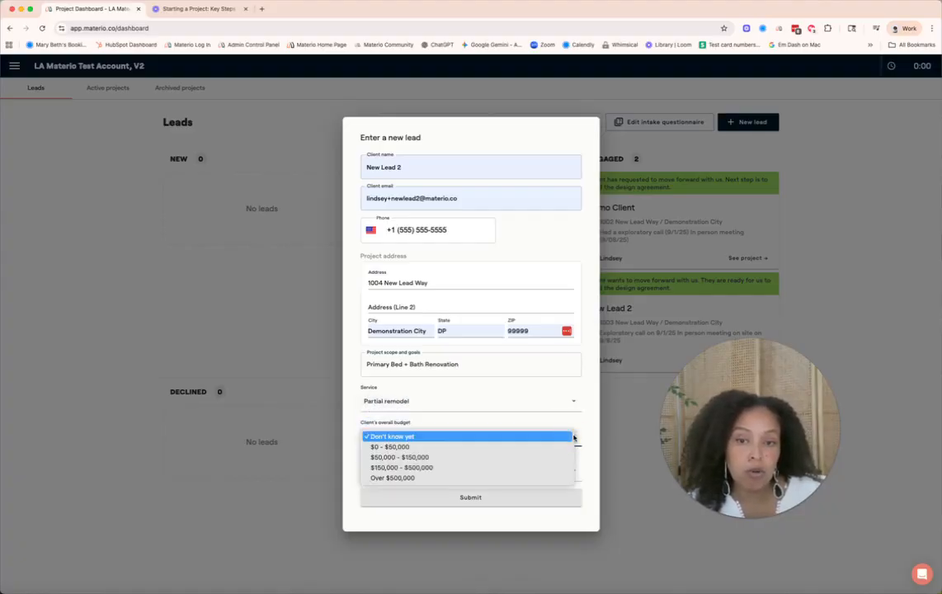
{"action": "left_click", "coordinate": [528, 435]}
{"action": "left_click", "coordinate": [538, 471]}
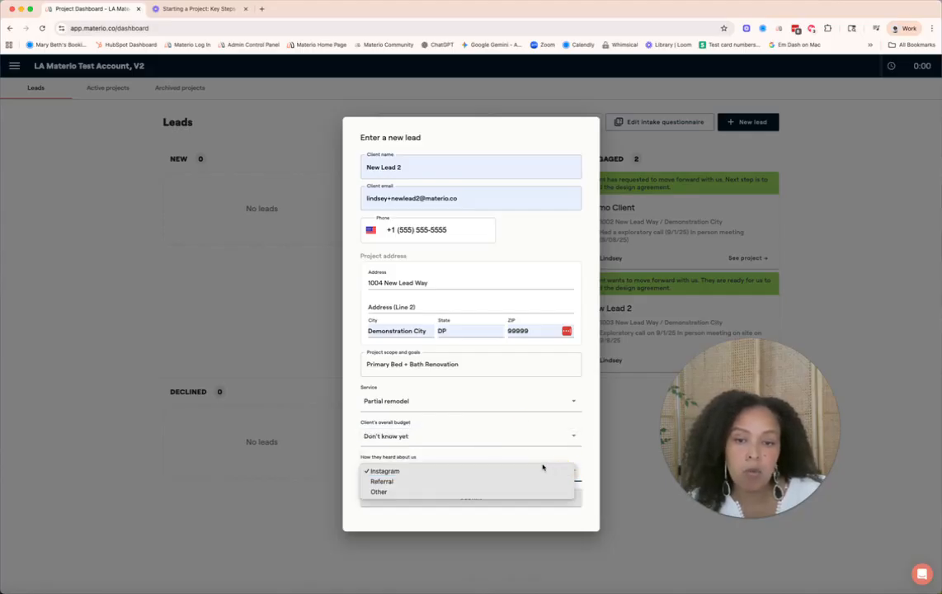
{"action": "left_click", "coordinate": [466, 482]}
{"action": "left_click", "coordinate": [501, 497]}
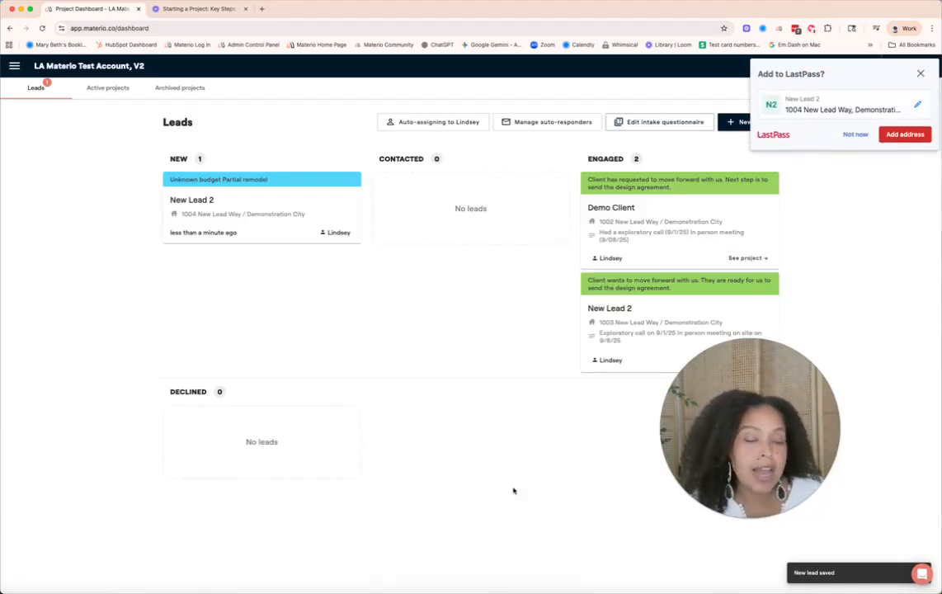
{"action": "left_click", "coordinate": [920, 73]}
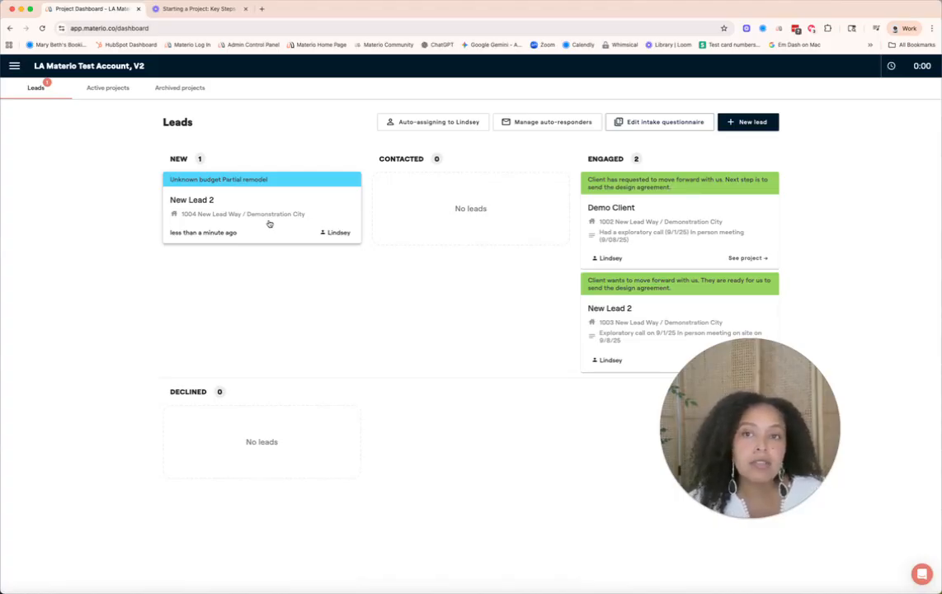
Open the new lead and add the internal note 'Exploratory call on 9/1/25'
{"action": "left_click", "coordinate": [321, 206]}
{"action": "left_click_drag", "start_coordinate": [802, 412], "coordinate": [882, 297]}
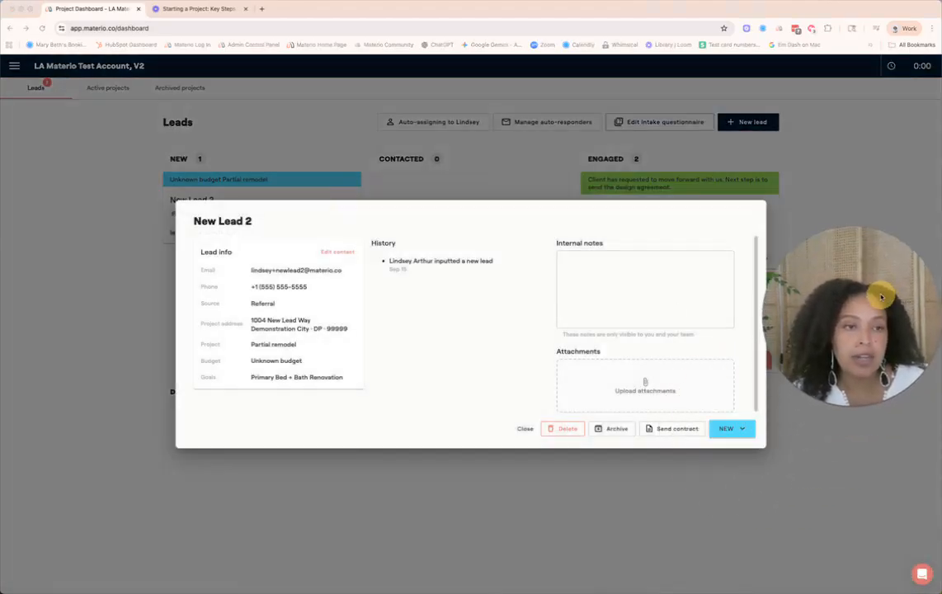
{"action": "left_click", "coordinate": [622, 265]}
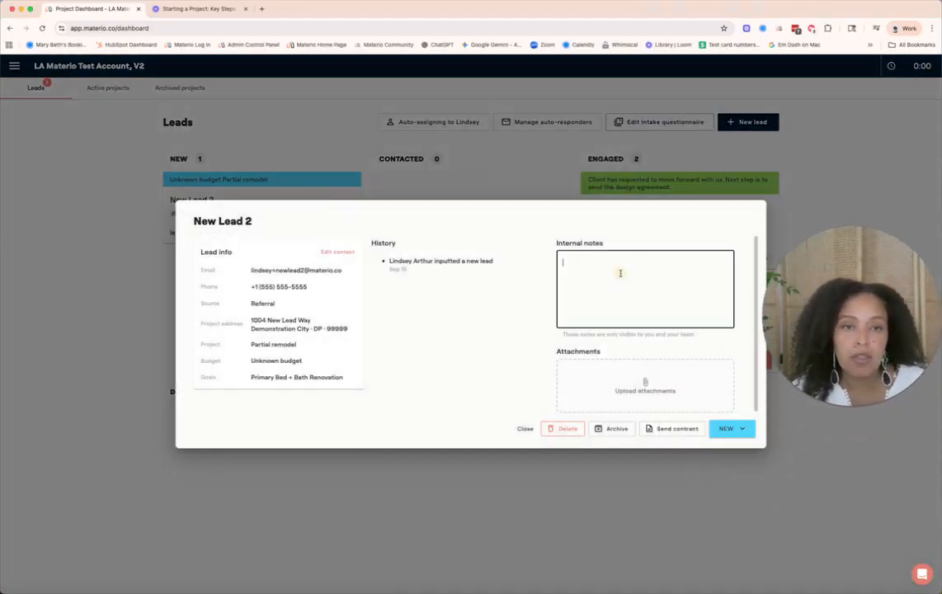
{"action": "type", "text": "Ex"}
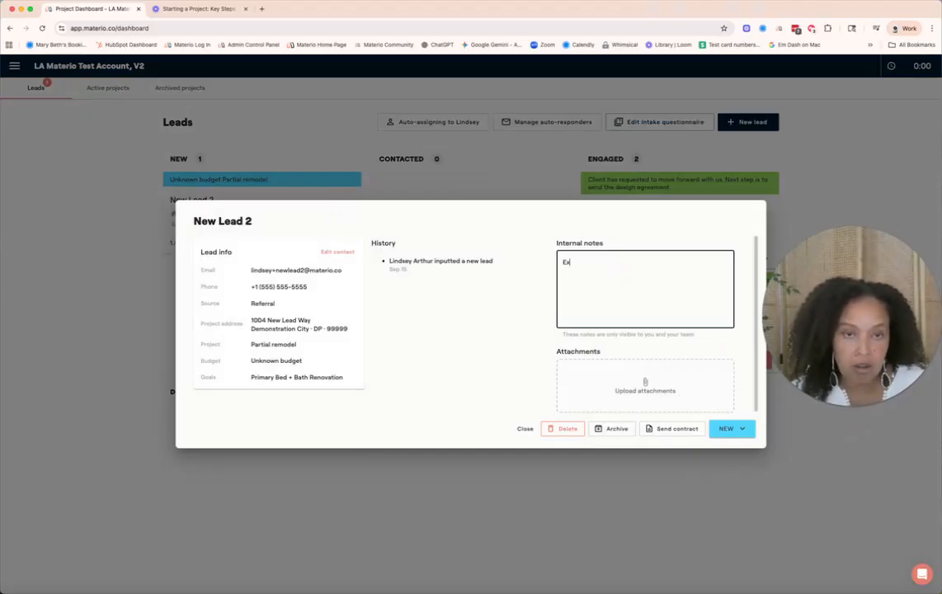
{"action": "type", "text": "ploratory call on 9/1/25"}
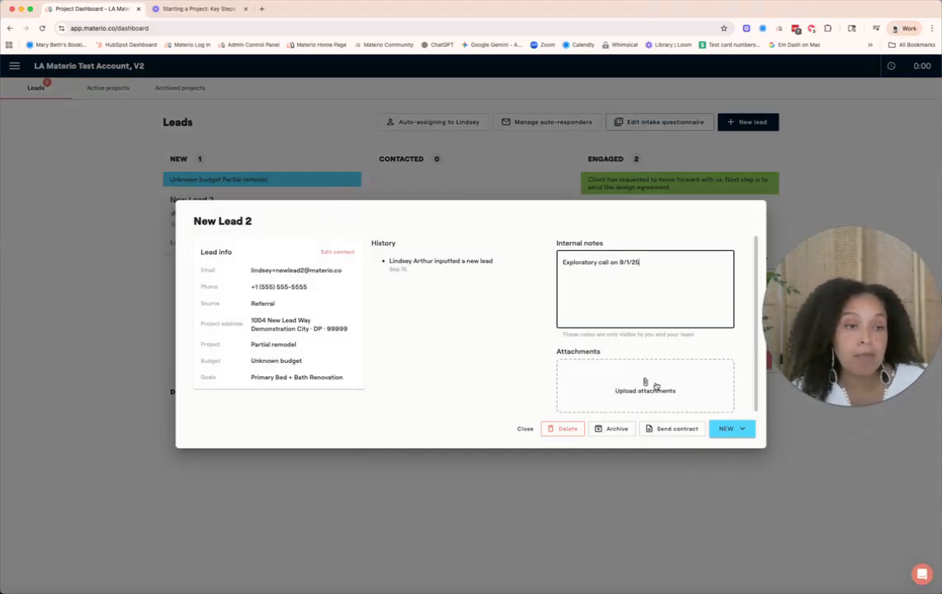
Update the lead's status to Contacted and close the lead details
{"action": "left_click", "coordinate": [742, 430]}
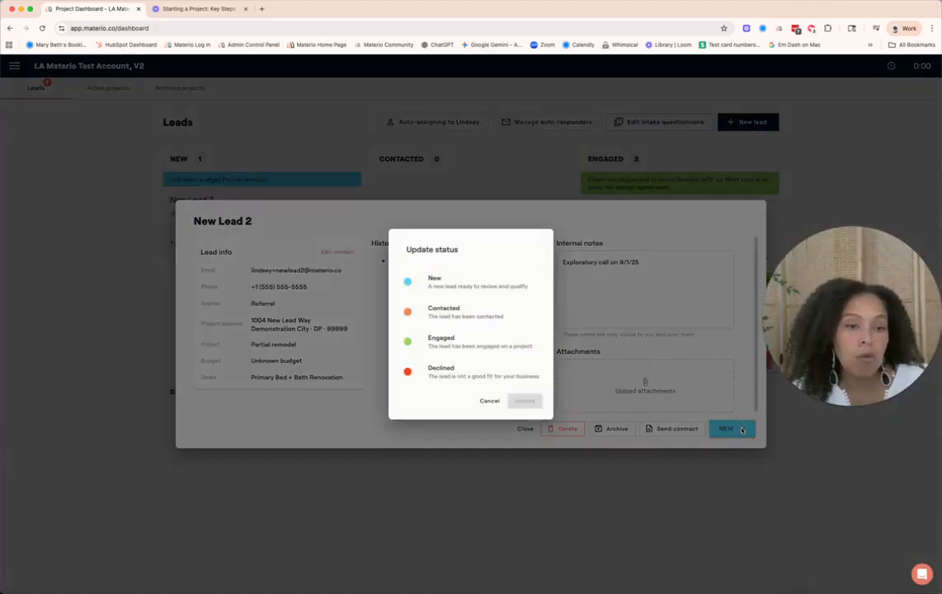
{"action": "left_click", "coordinate": [476, 318]}
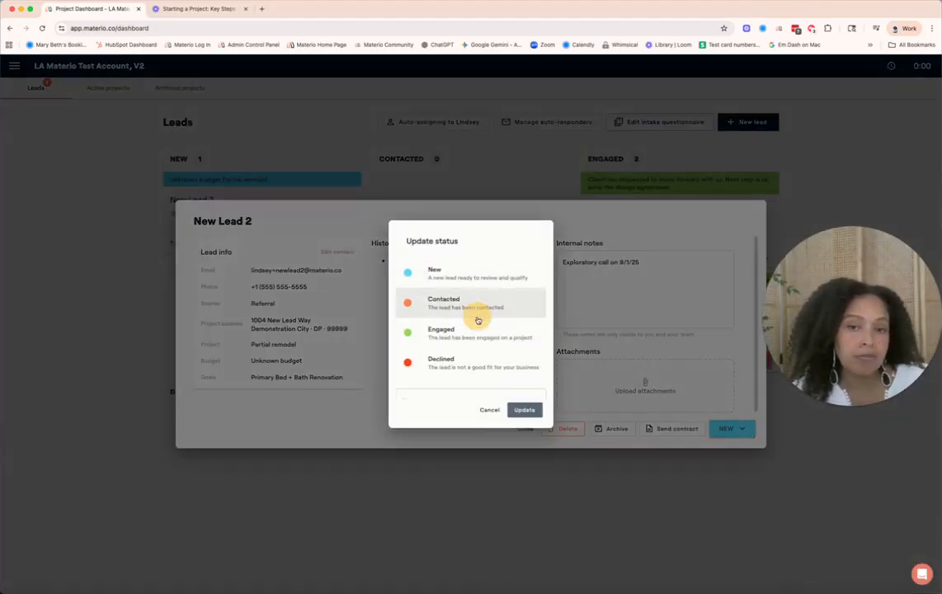
{"action": "left_click", "coordinate": [529, 421]}
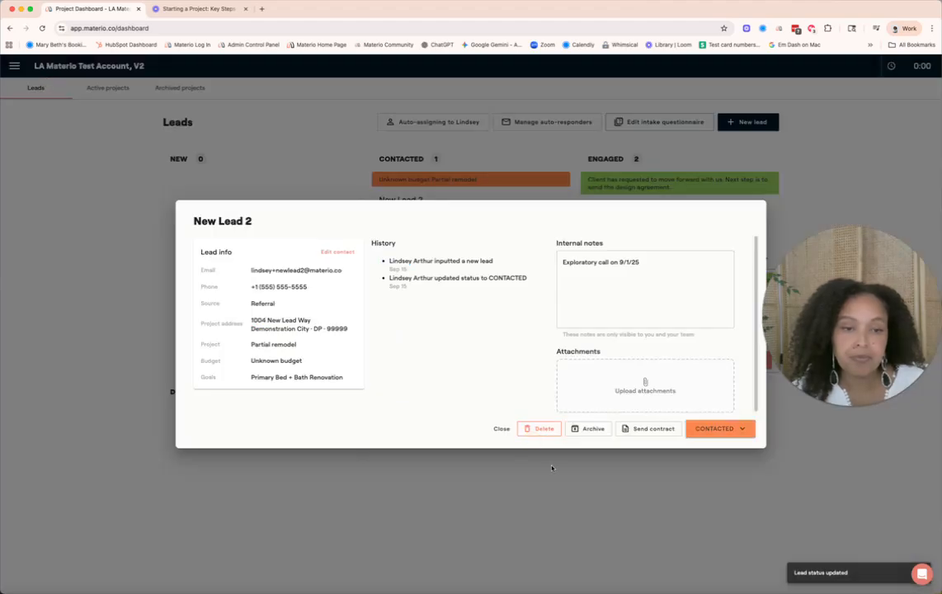
{"action": "left_click", "coordinate": [609, 482]}
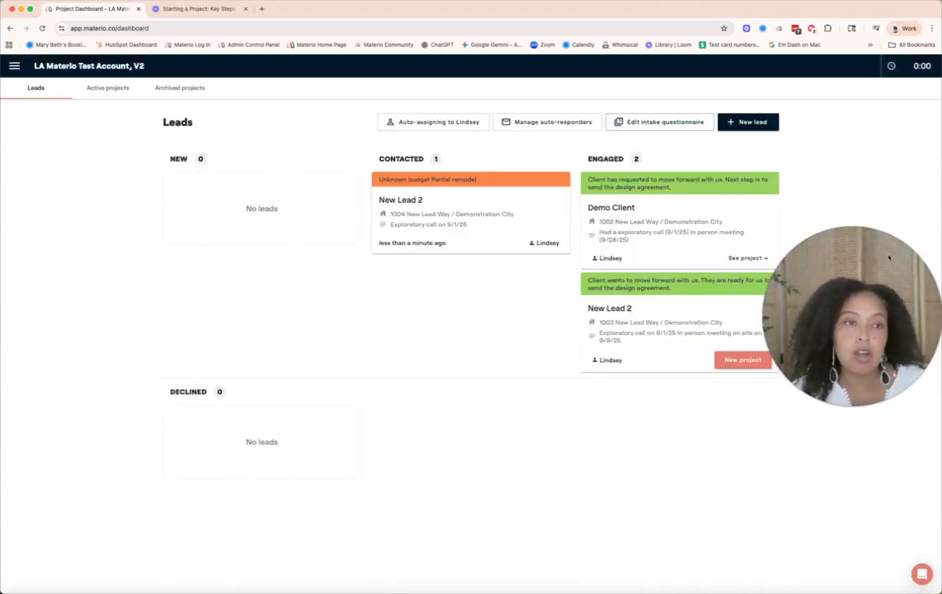
Reopen the lead, add a note line 'In person meeting on site on 9/8/25', and close it
{"action": "left_click_drag", "start_coordinate": [854, 276], "coordinate": [716, 438]}
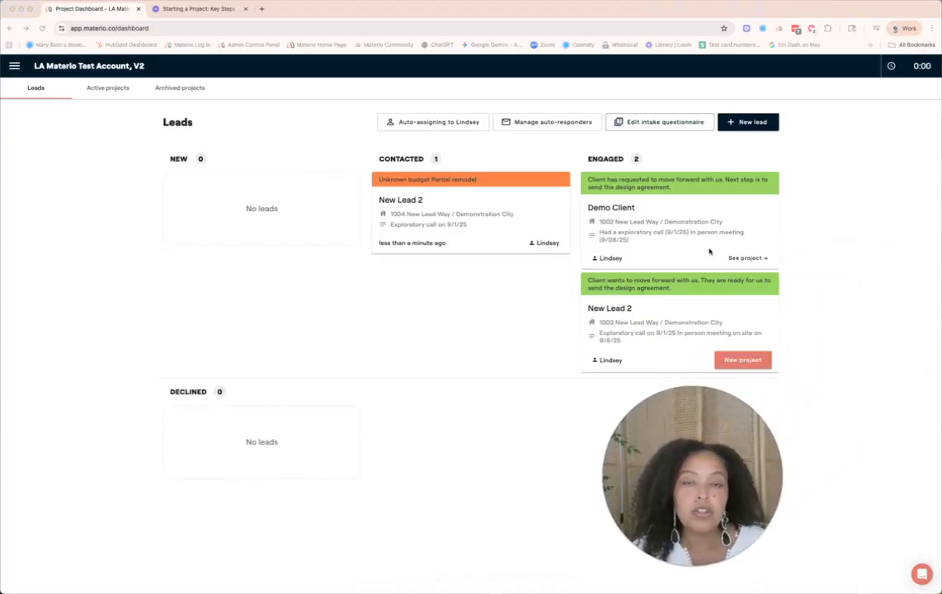
{"action": "left_click", "coordinate": [559, 222]}
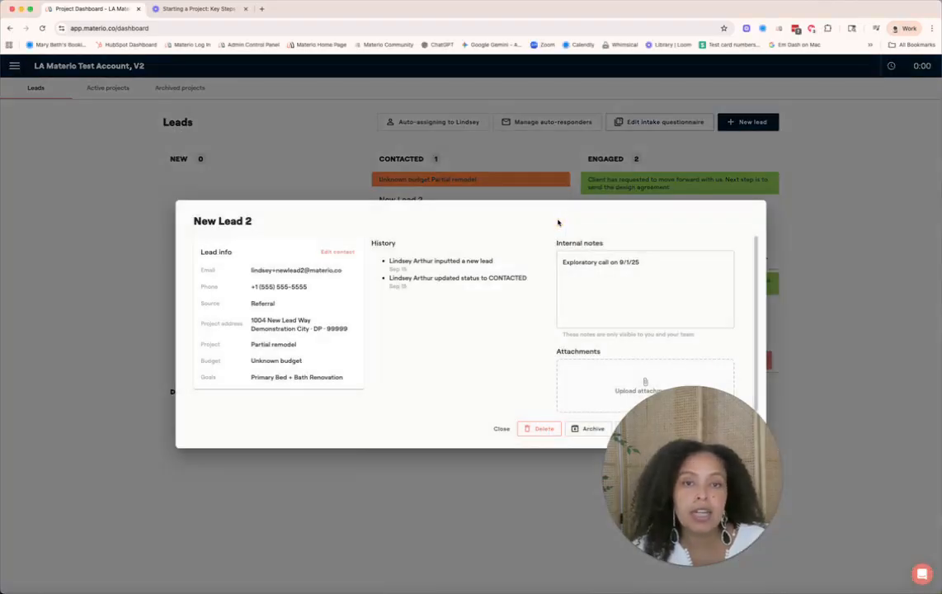
{"action": "left_click", "coordinate": [650, 261]}
{"action": "key", "text": "Return"}
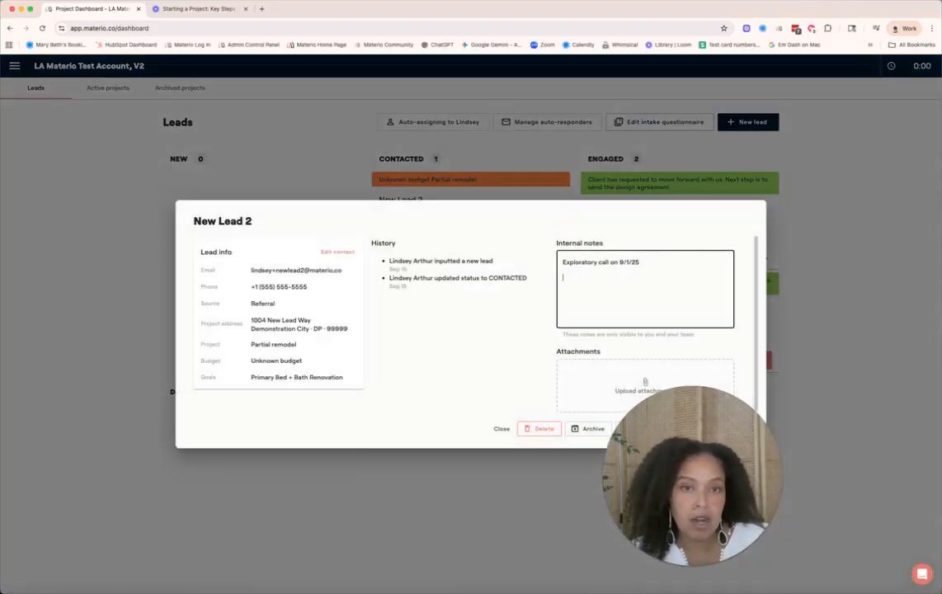
{"action": "type", "text": "In person"}
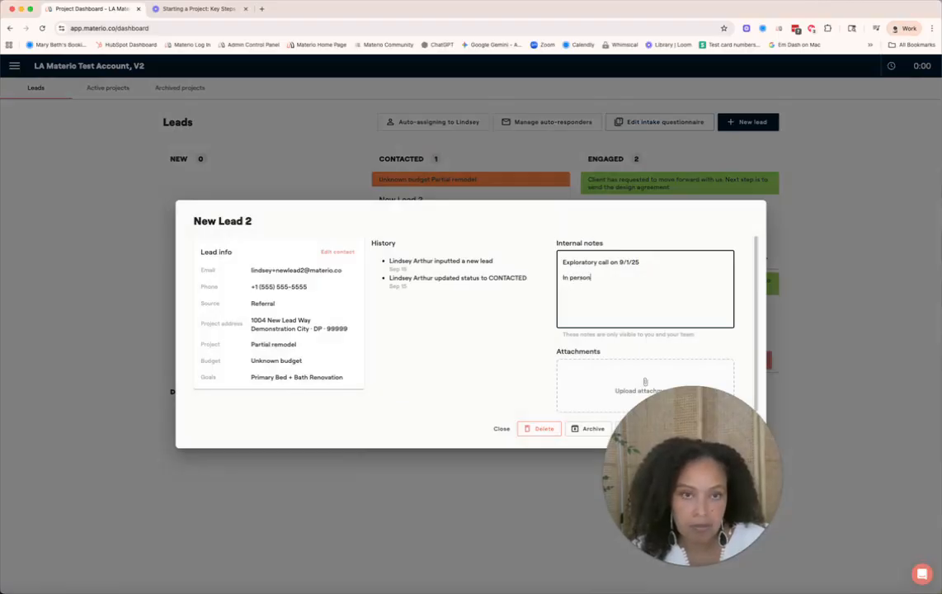
{"action": "type", "text": " meeting on site on 9/"}
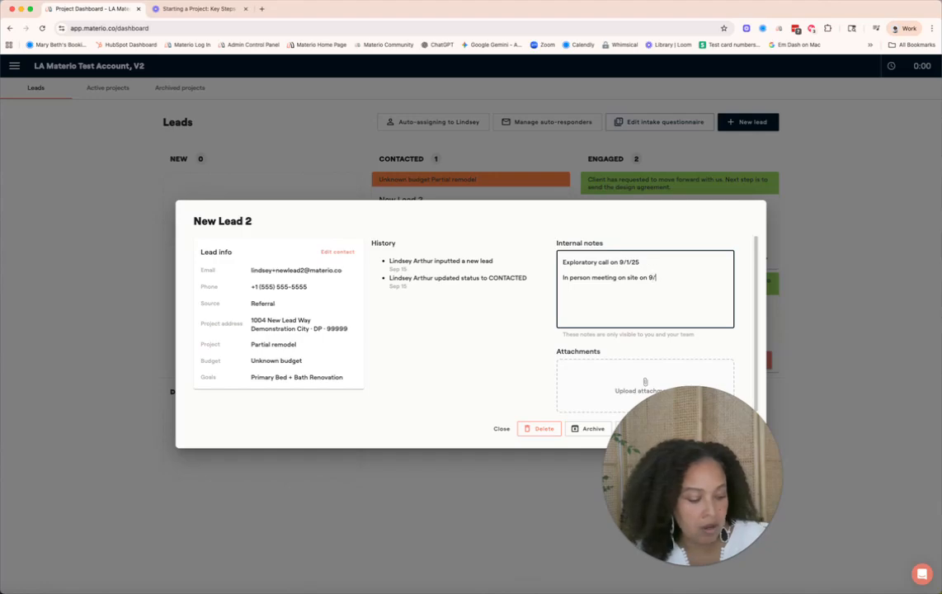
{"action": "type", "text": "8/25"}
{"action": "left_click", "coordinate": [697, 347]}
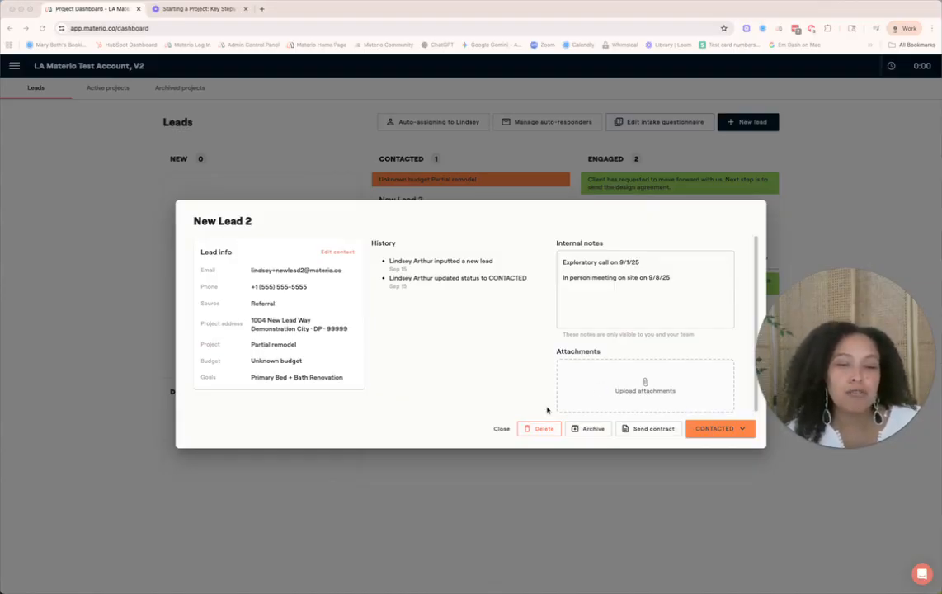
{"action": "left_click", "coordinate": [502, 429]}
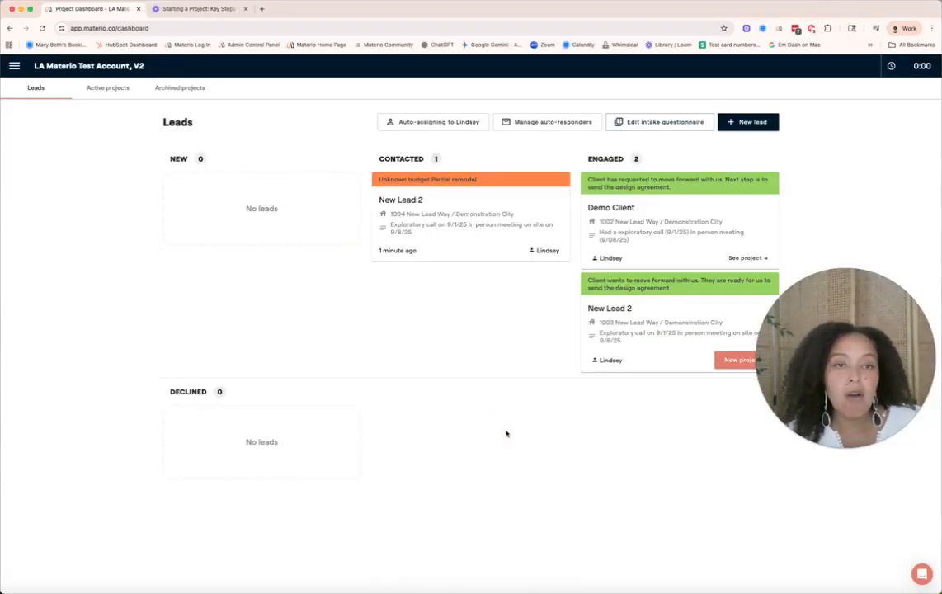
Change the lead's status to Engaged with the note 'Client is excited to move forward. They are ready for us to send the design agreement.'
{"action": "left_click", "coordinate": [483, 244]}
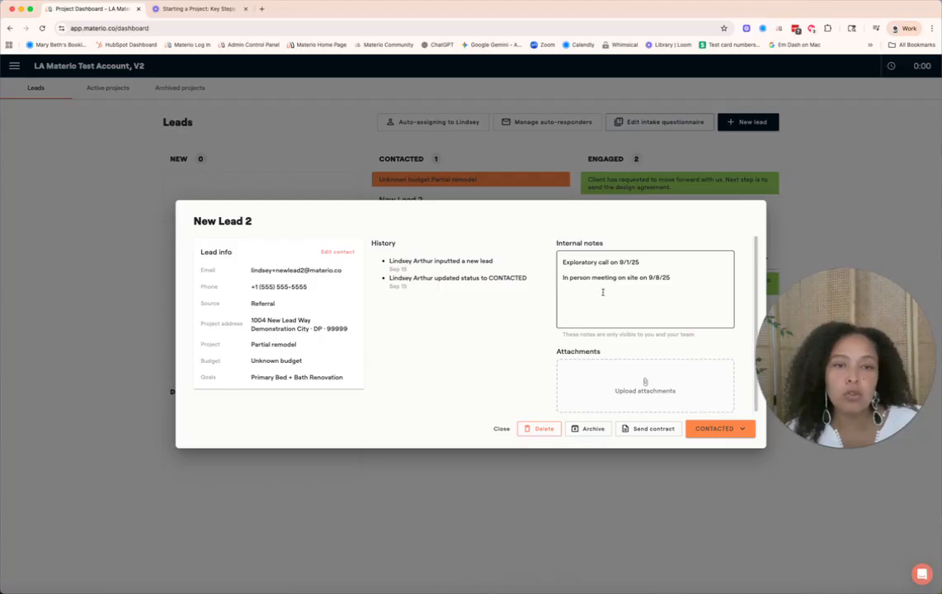
{"action": "left_click", "coordinate": [746, 430]}
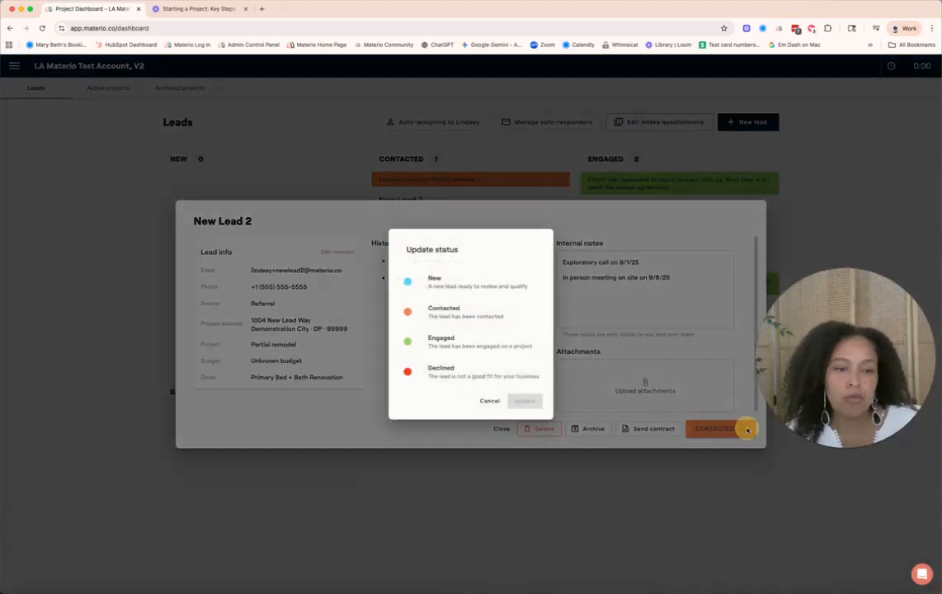
{"action": "left_click", "coordinate": [483, 340]}
{"action": "left_click", "coordinate": [459, 389]}
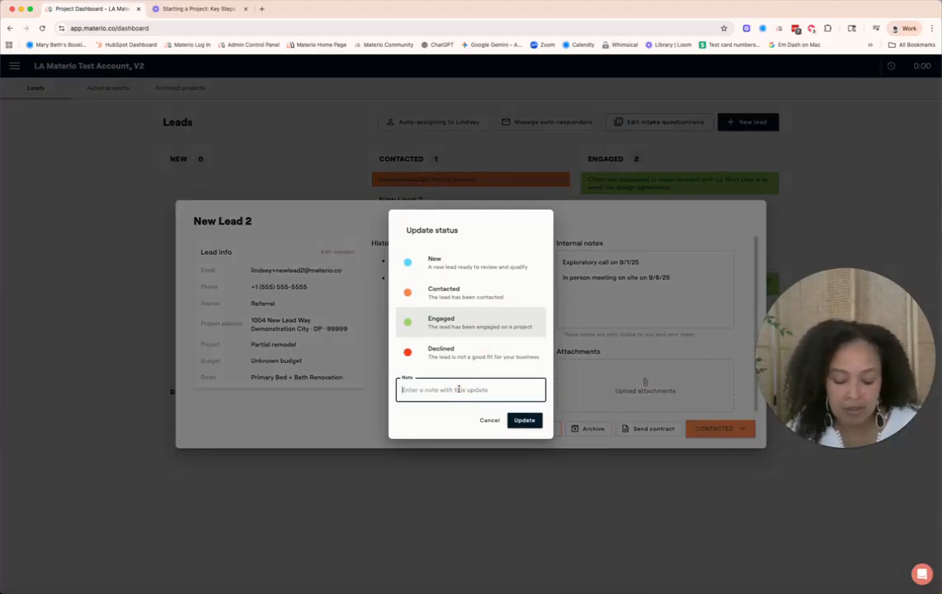
{"action": "type", "text": "Client is excited to move forward. They are ready for us to send the design agreement."}
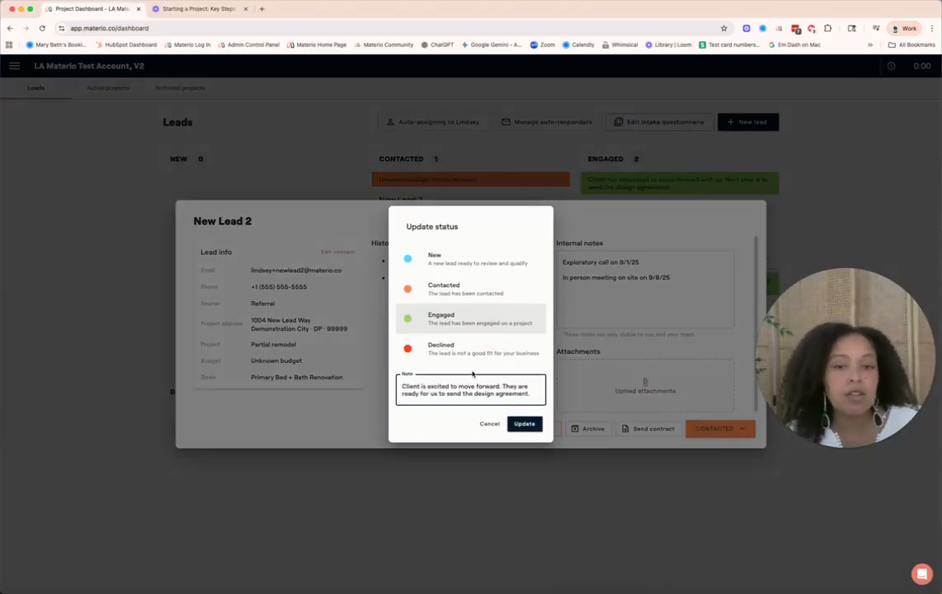
{"action": "left_click", "coordinate": [514, 424]}
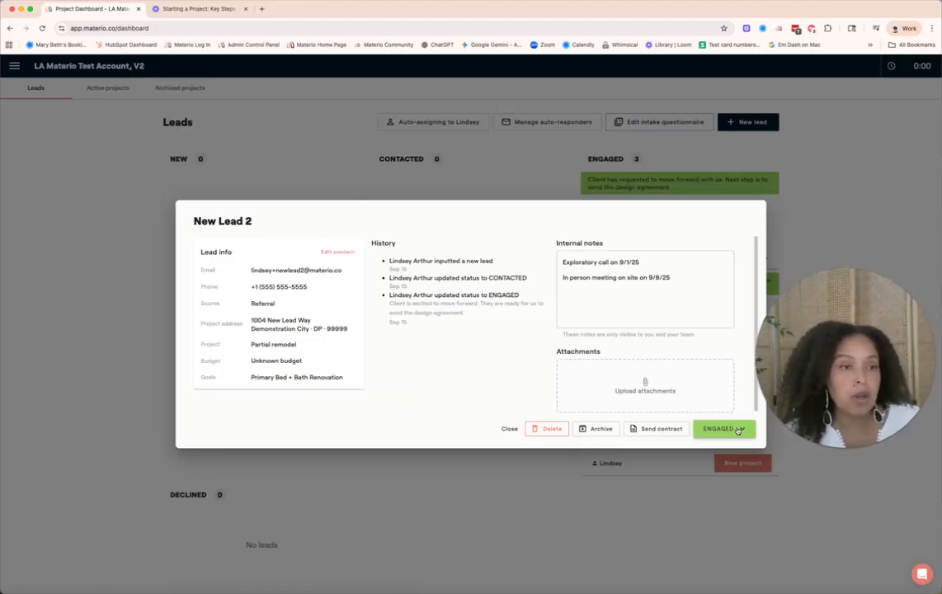
{"action": "left_click", "coordinate": [738, 431]}
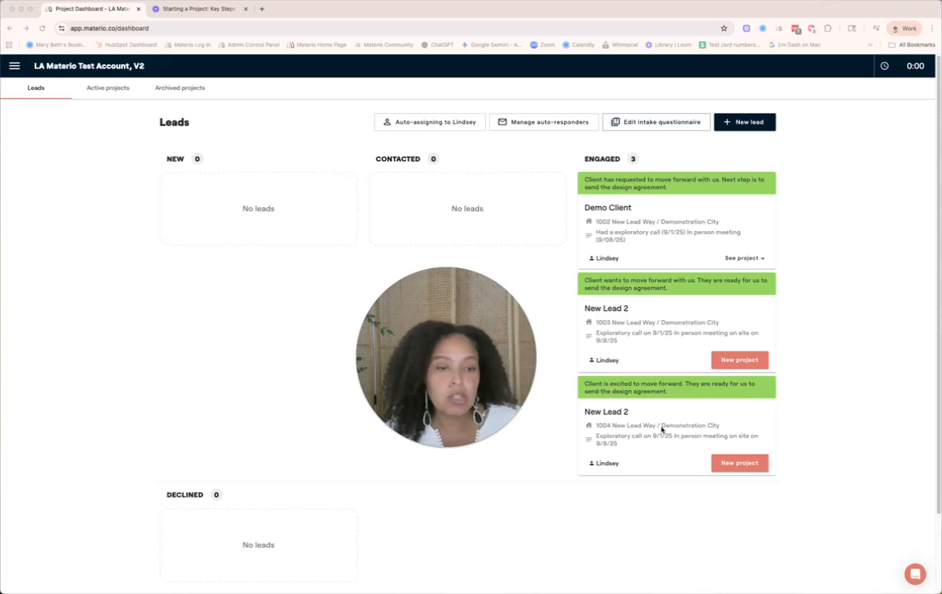
Create a large project from the engaged lead, keeping the suggested name, default pricing structure and sales tax settings
{"action": "left_click", "coordinate": [746, 464]}
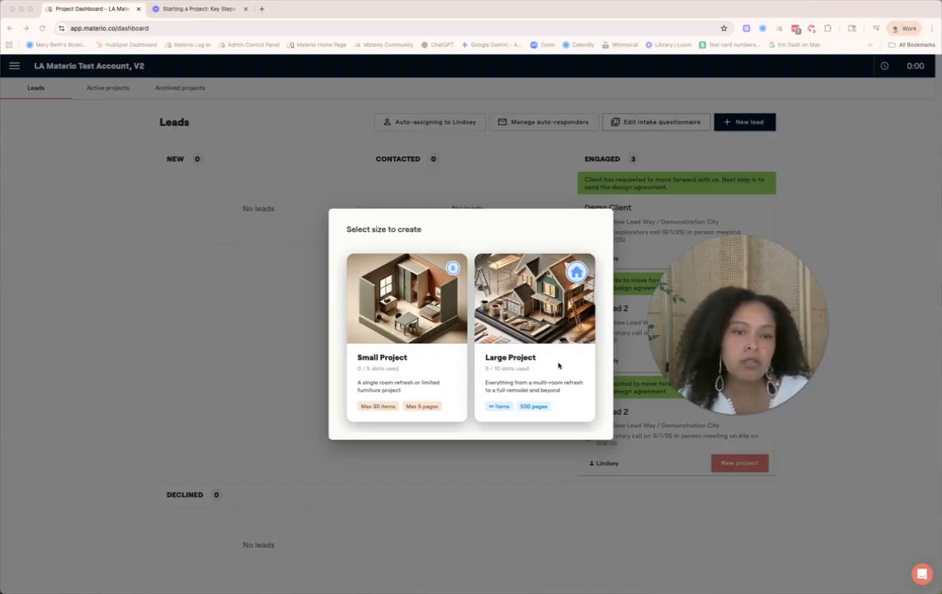
{"action": "mouse_move", "coordinate": [551, 335]}
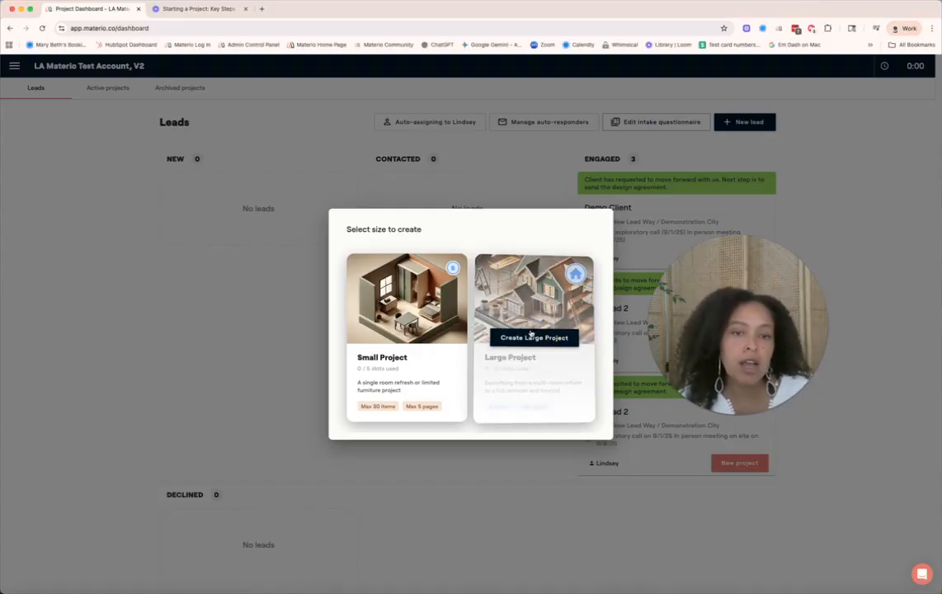
{"action": "left_click", "coordinate": [499, 335]}
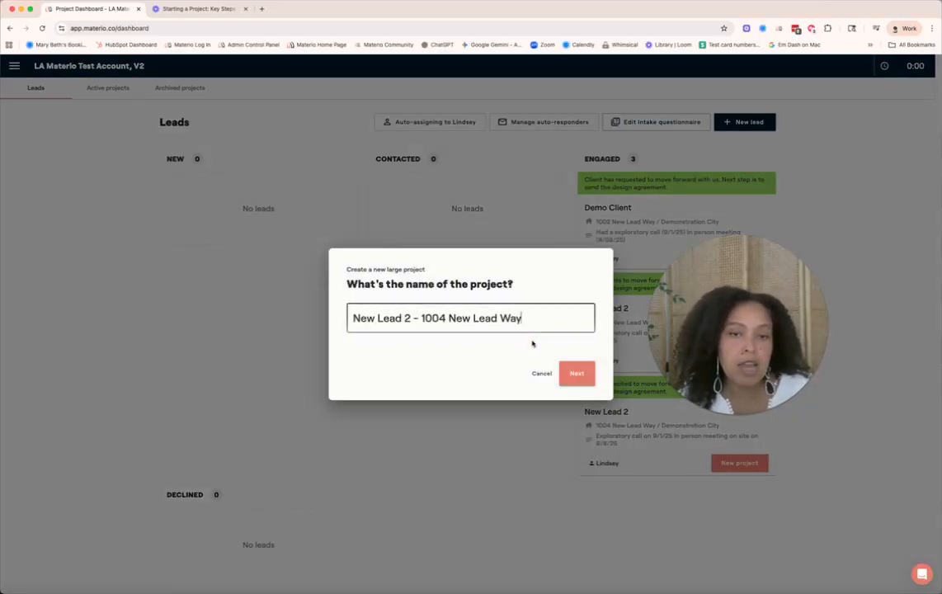
{"action": "left_click", "coordinate": [575, 374]}
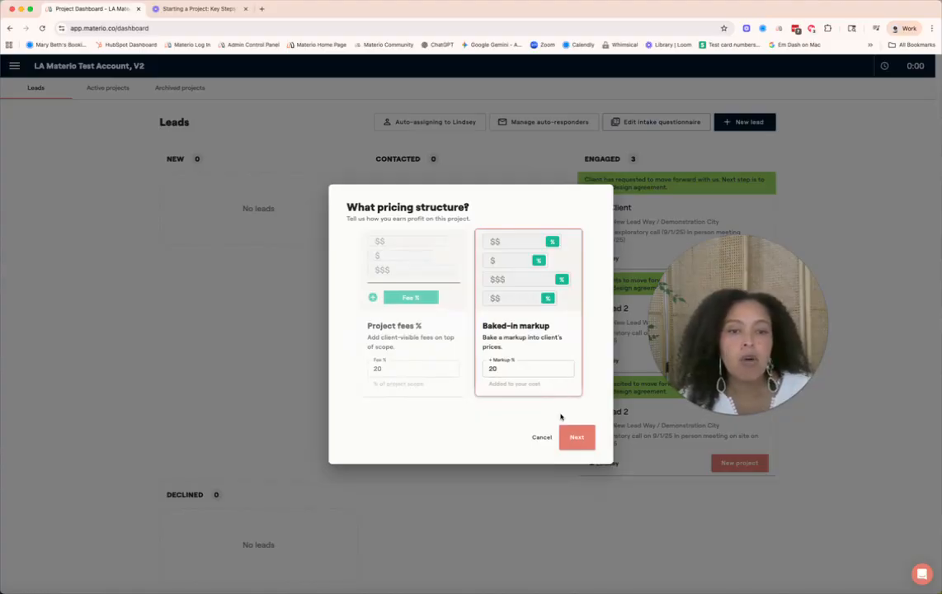
{"action": "left_click", "coordinate": [570, 437]}
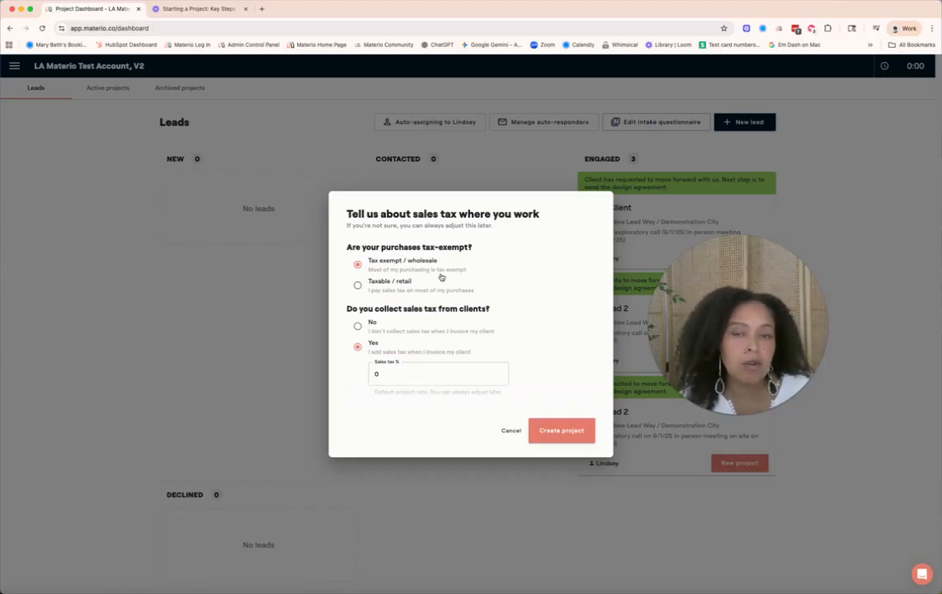
{"action": "left_click", "coordinate": [553, 431]}
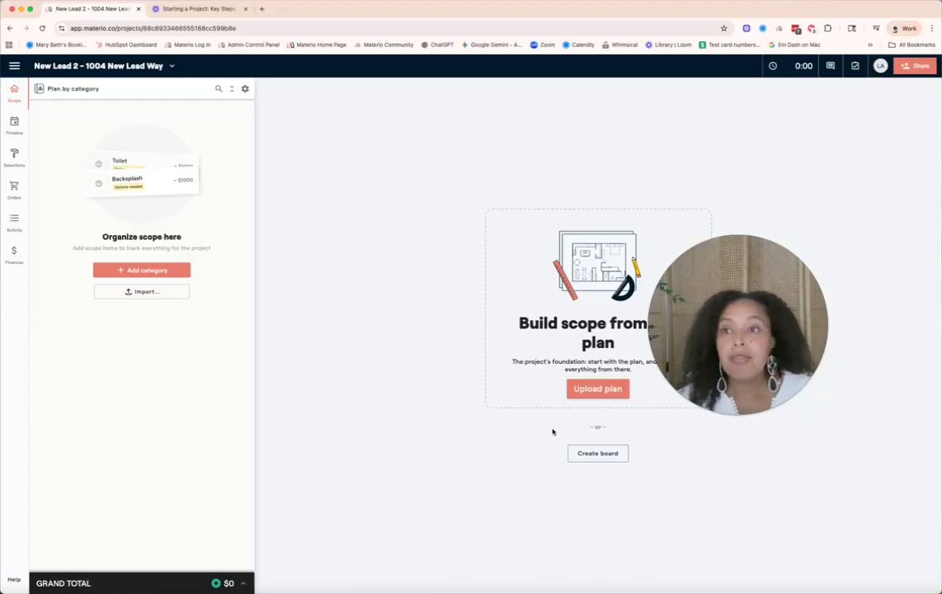